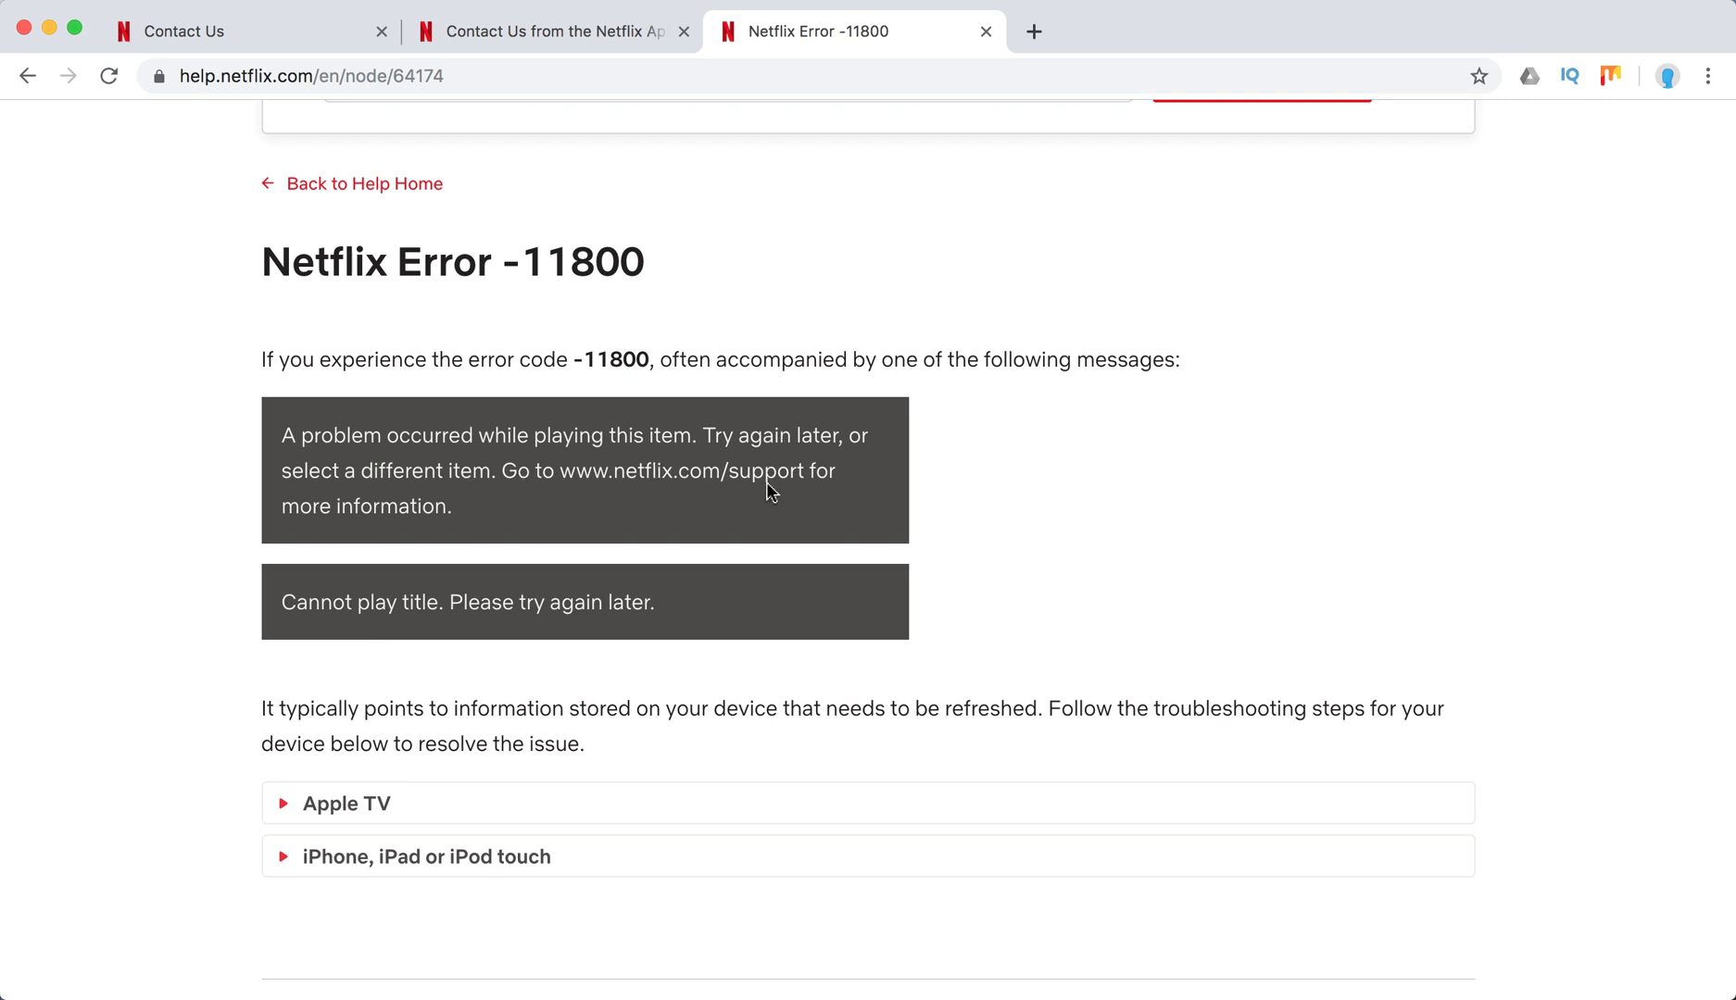
scroll(827, 483, down, 1)
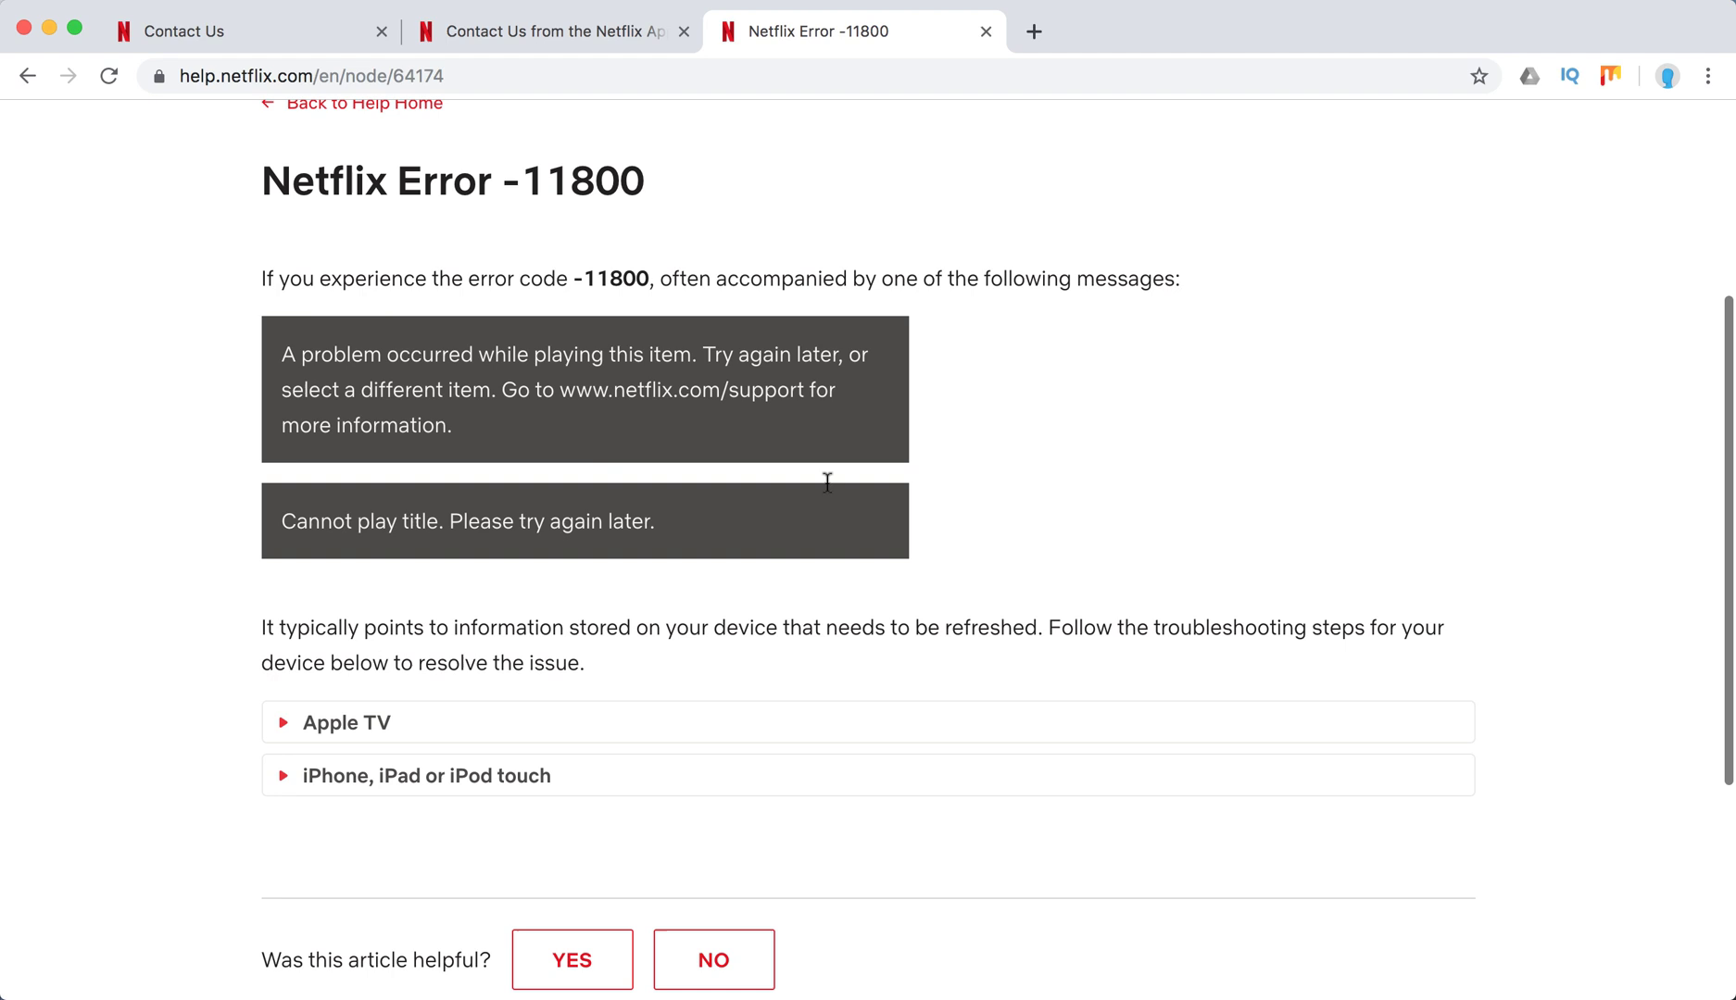
scroll(827, 483, down, 1)
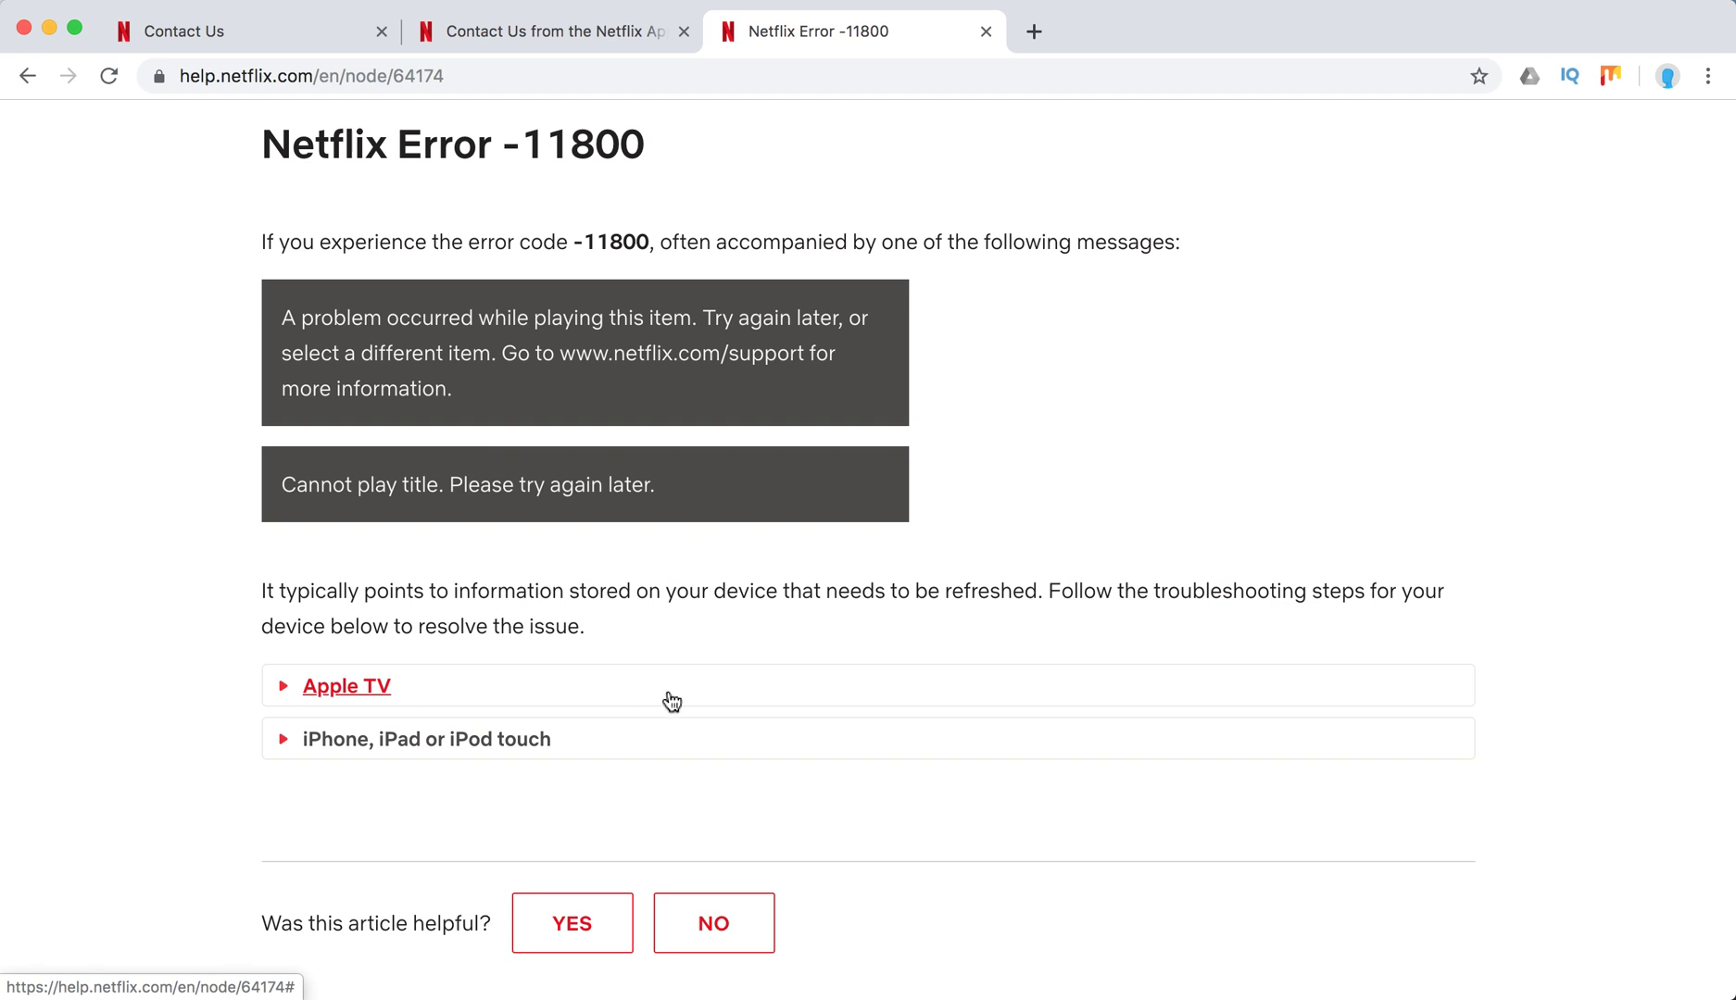
- Expand the Apple TV section and its 'Restart your Apple TV', 'Restore default connection settings' and 'What should I do next?' items
click(355, 688)
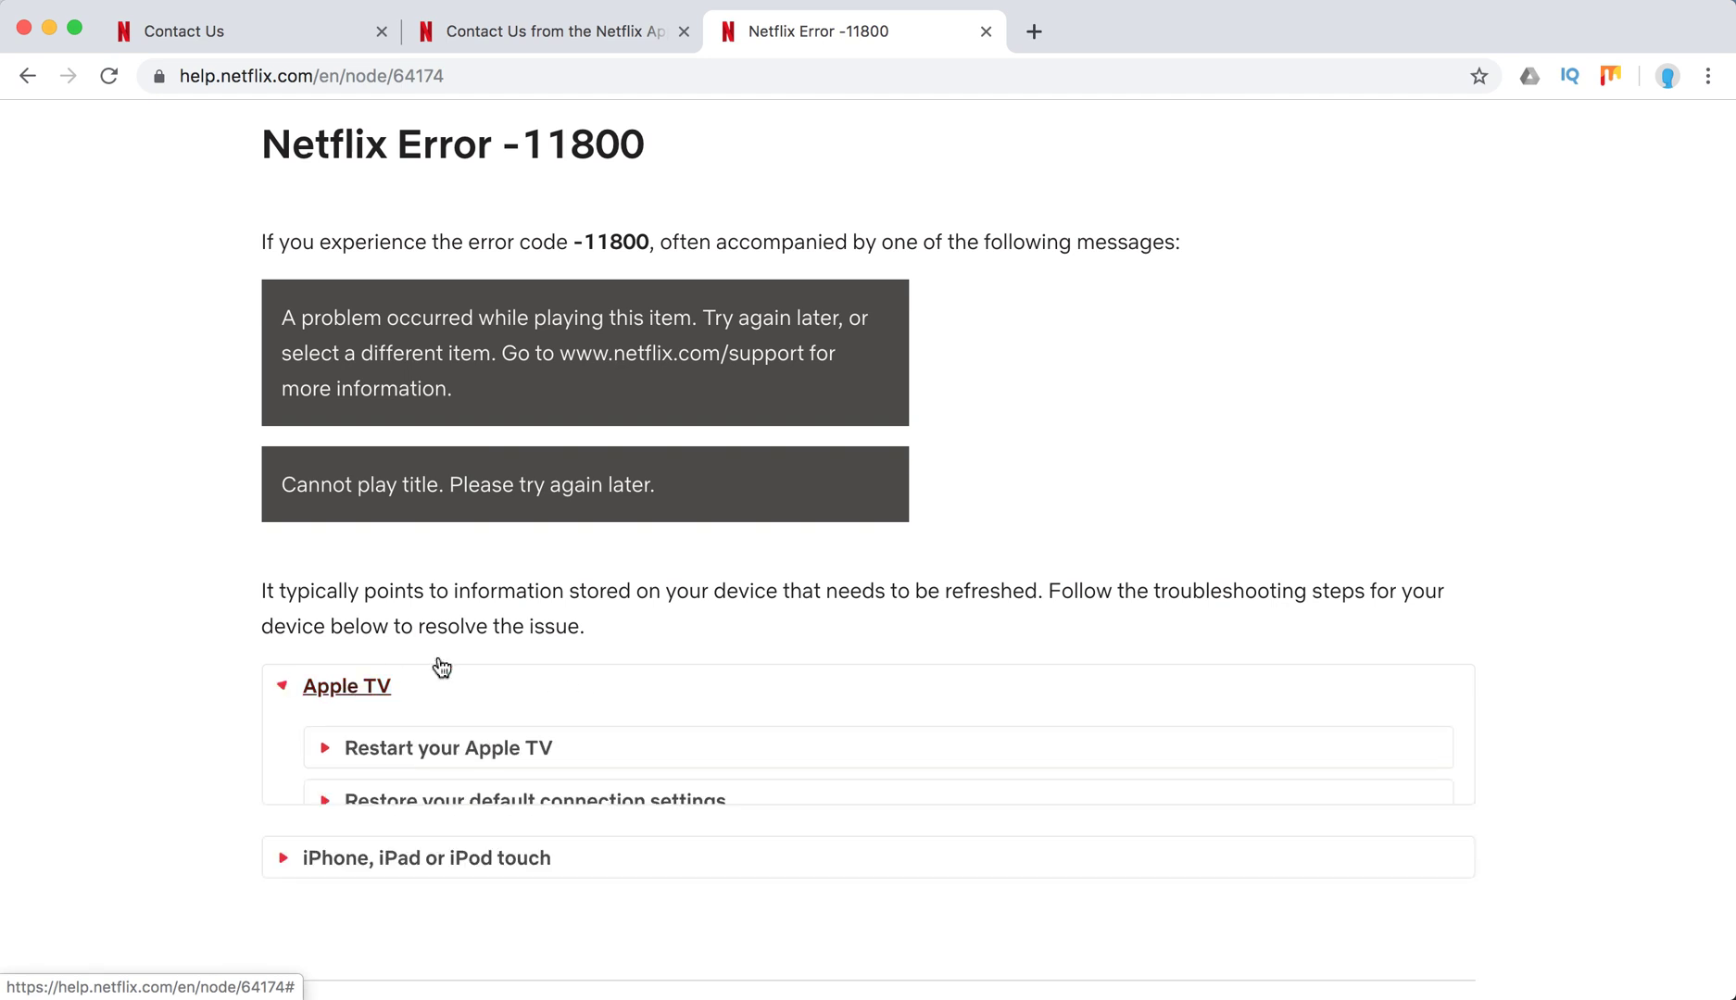
scroll(625, 622, down, 1)
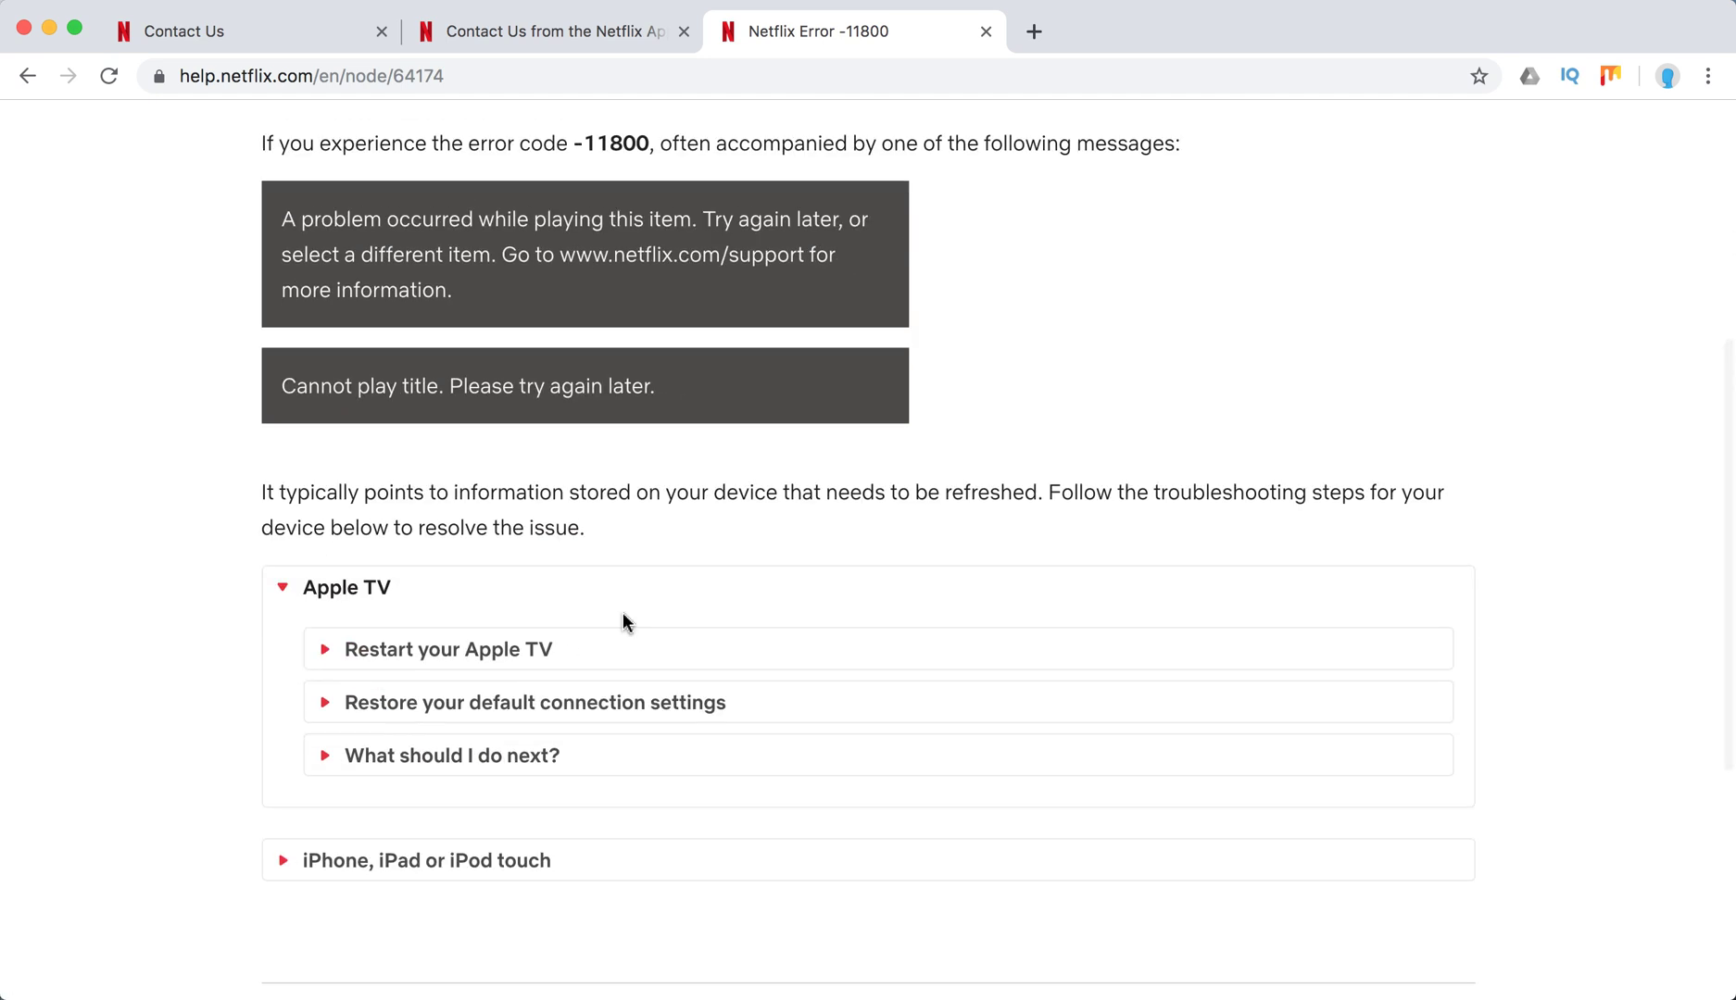
click(488, 653)
scroll(867, 590, down, 1)
click(573, 823)
scroll(941, 688, down, 1)
scroll(941, 689, down, 2)
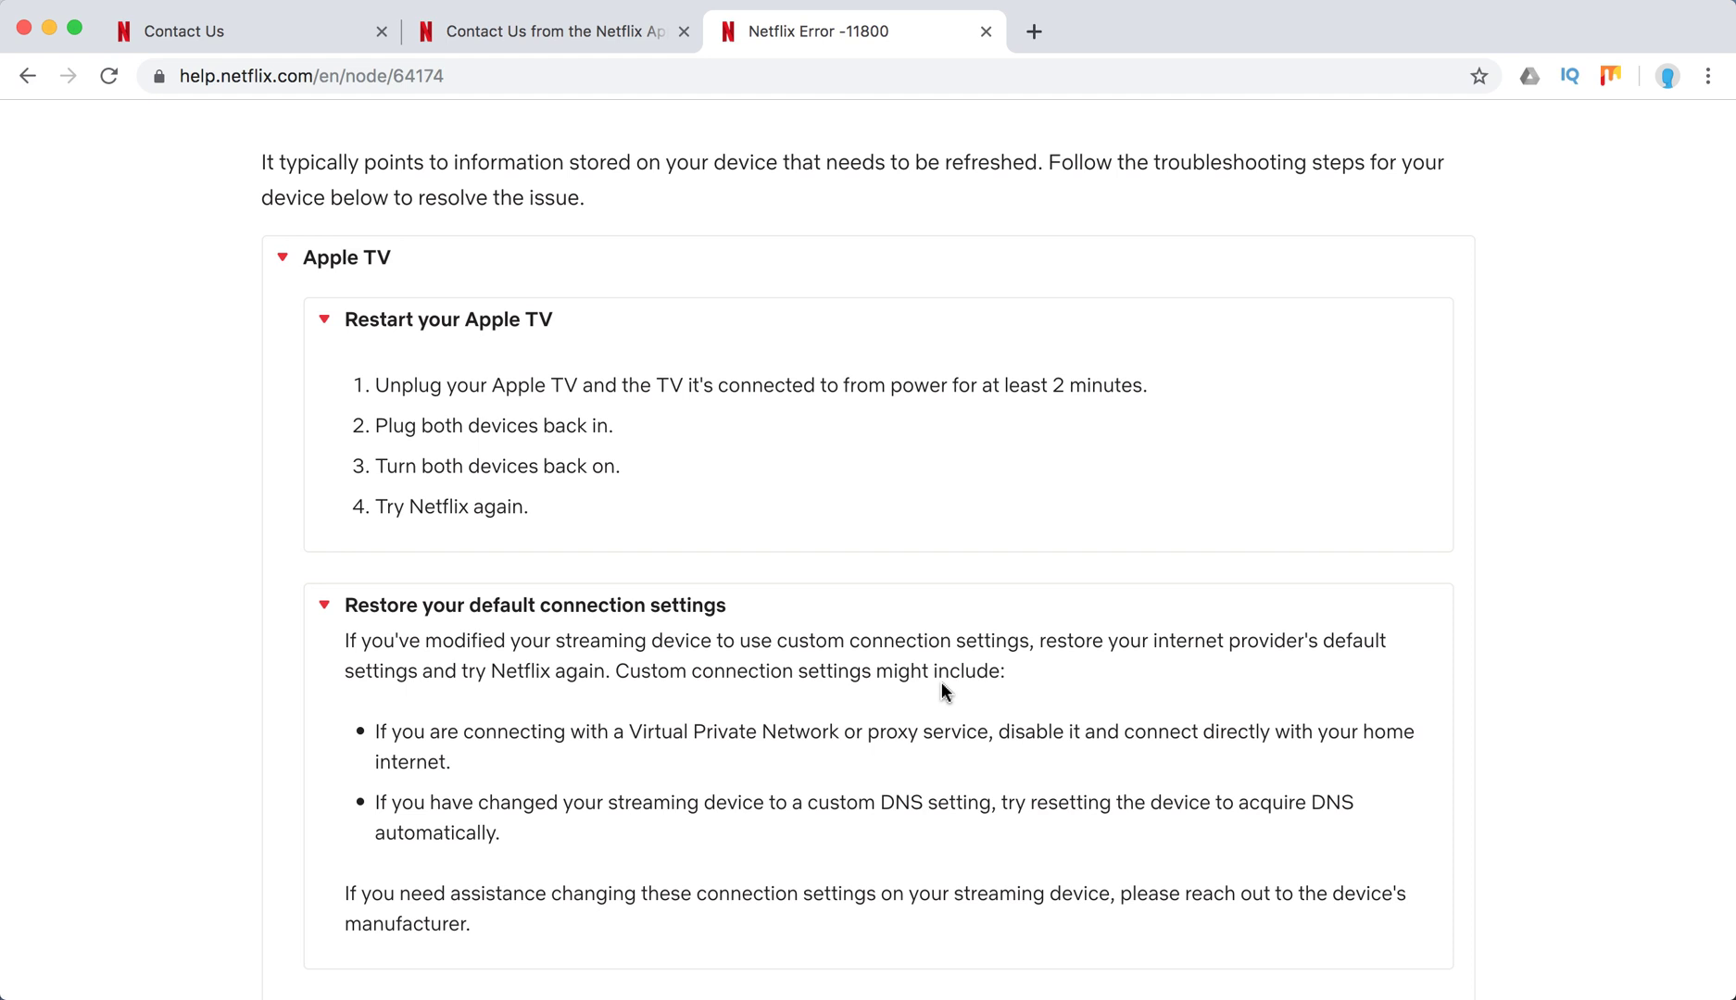
scroll(941, 687, down, 2)
scroll(941, 687, down, 2)
scroll(941, 688, down, 1)
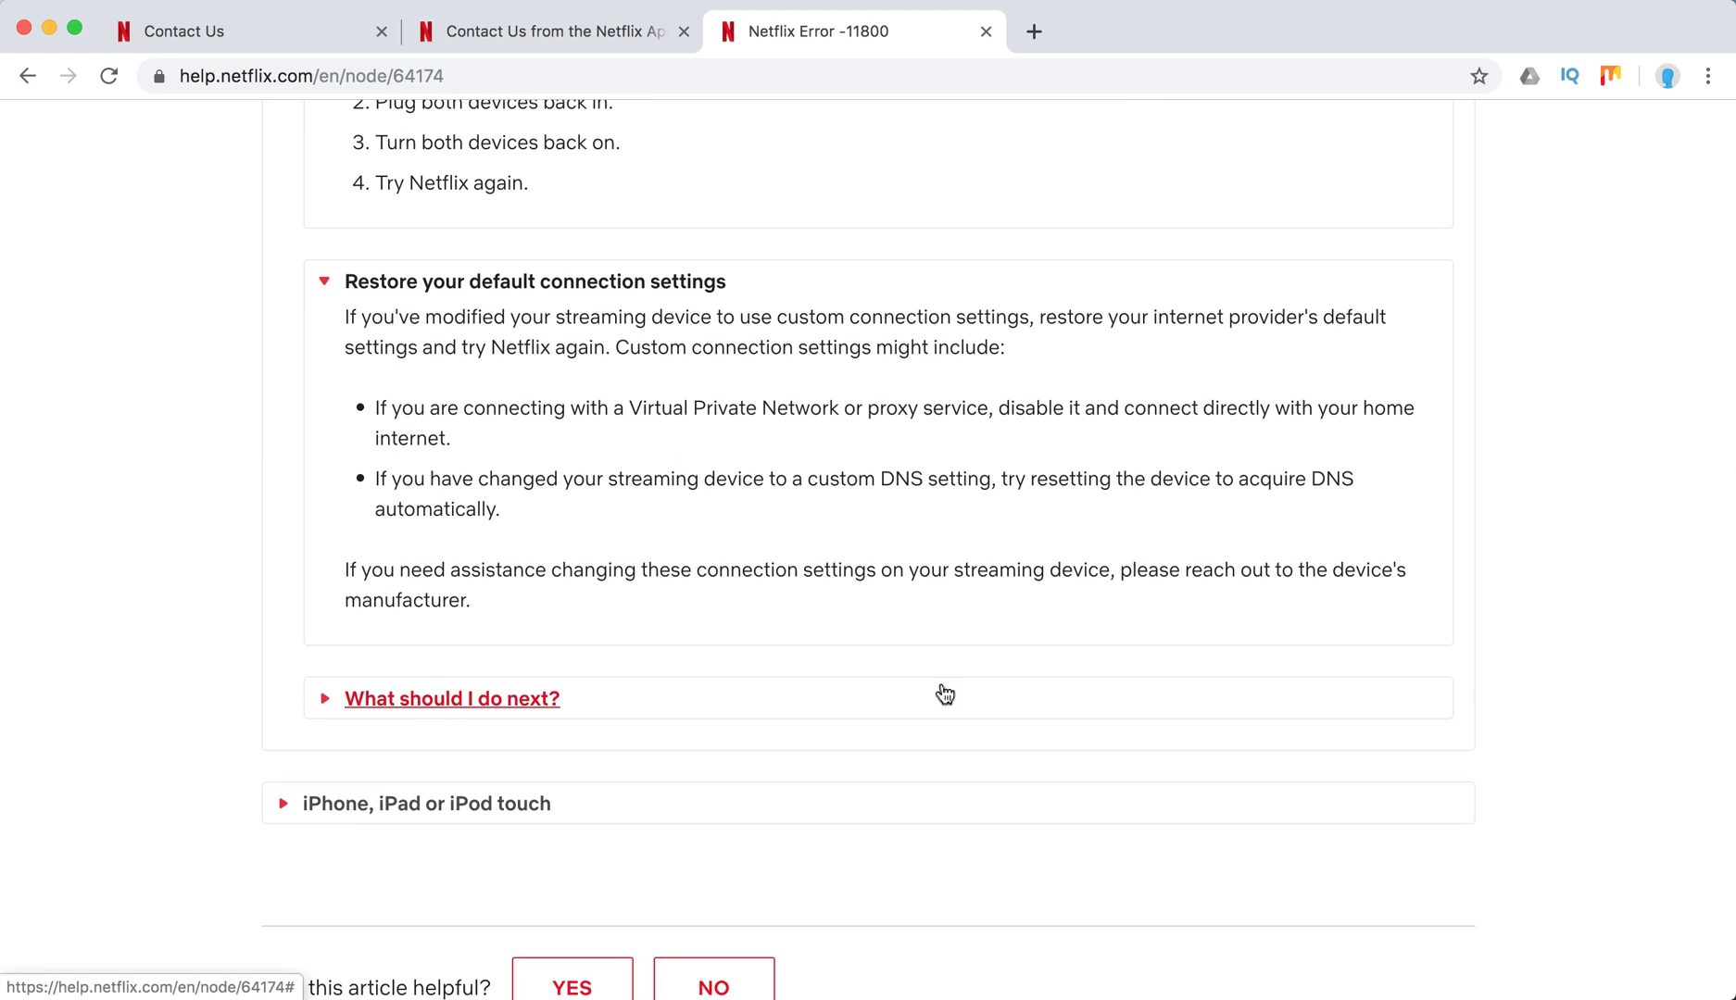
click(501, 699)
scroll(497, 705, down, 1)
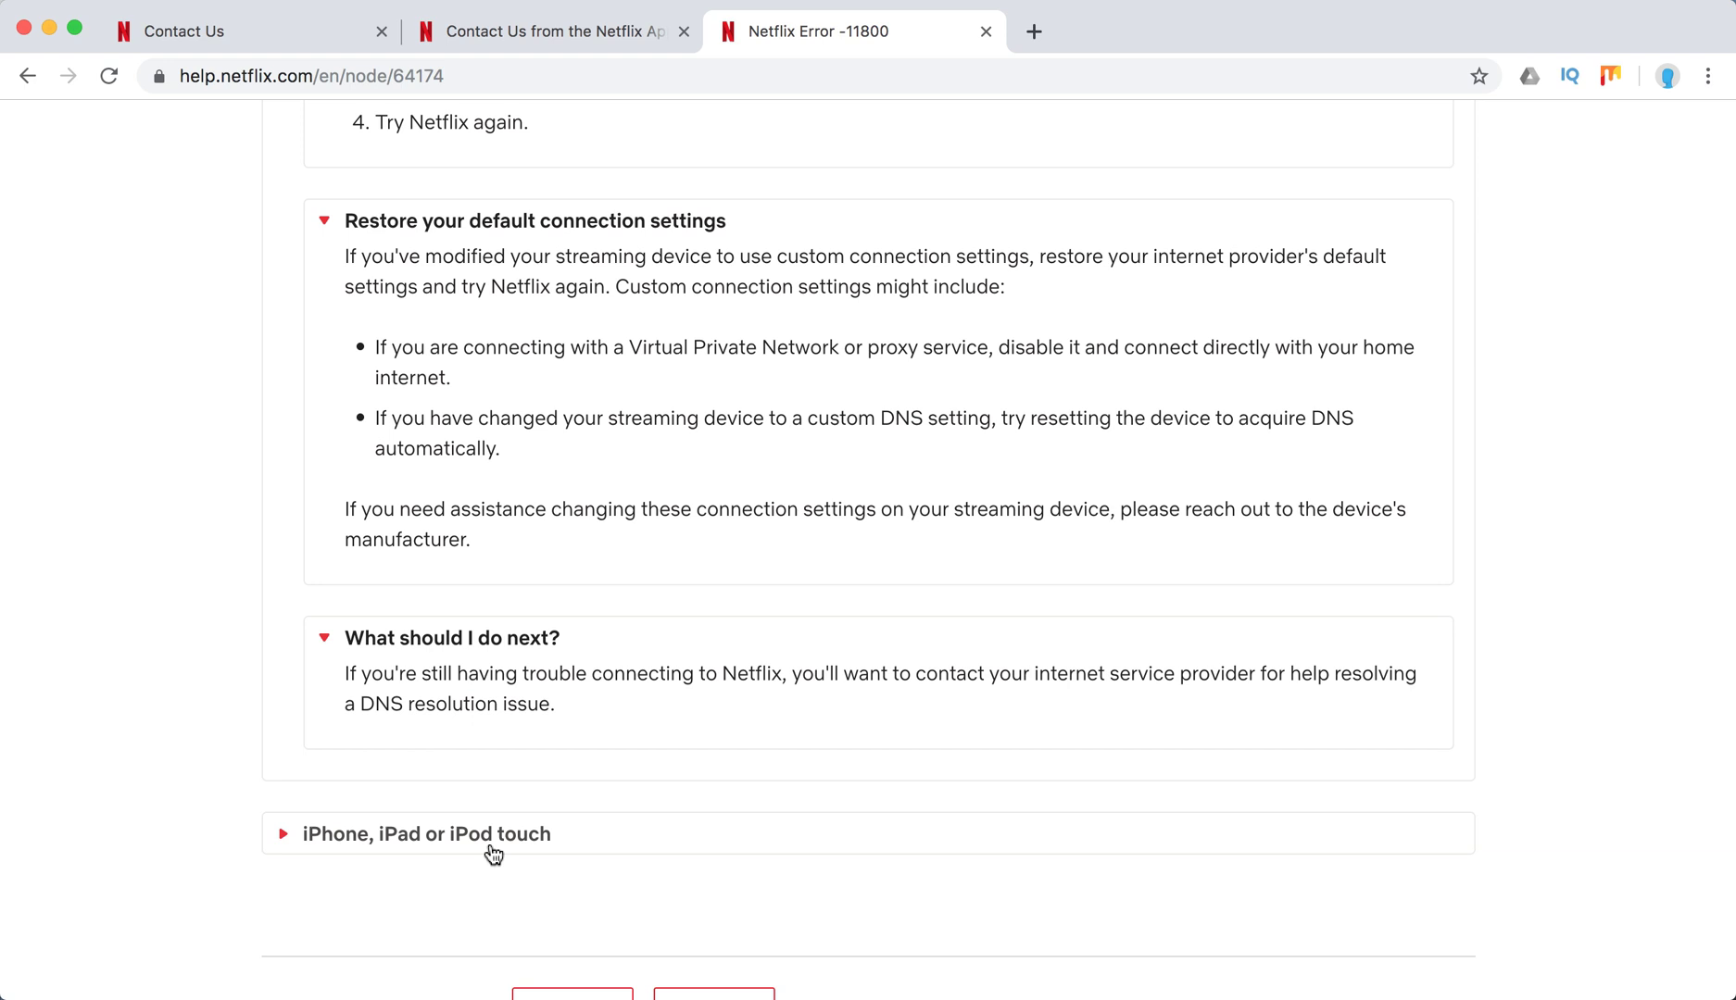
- Expand the 'iPhone, iPad or iPod touch' section with its 'Restart your iPhone' and 'Update the Netflix app' items
click(492, 838)
scroll(492, 854, down, 2)
click(578, 719)
scroll(578, 718, down, 4)
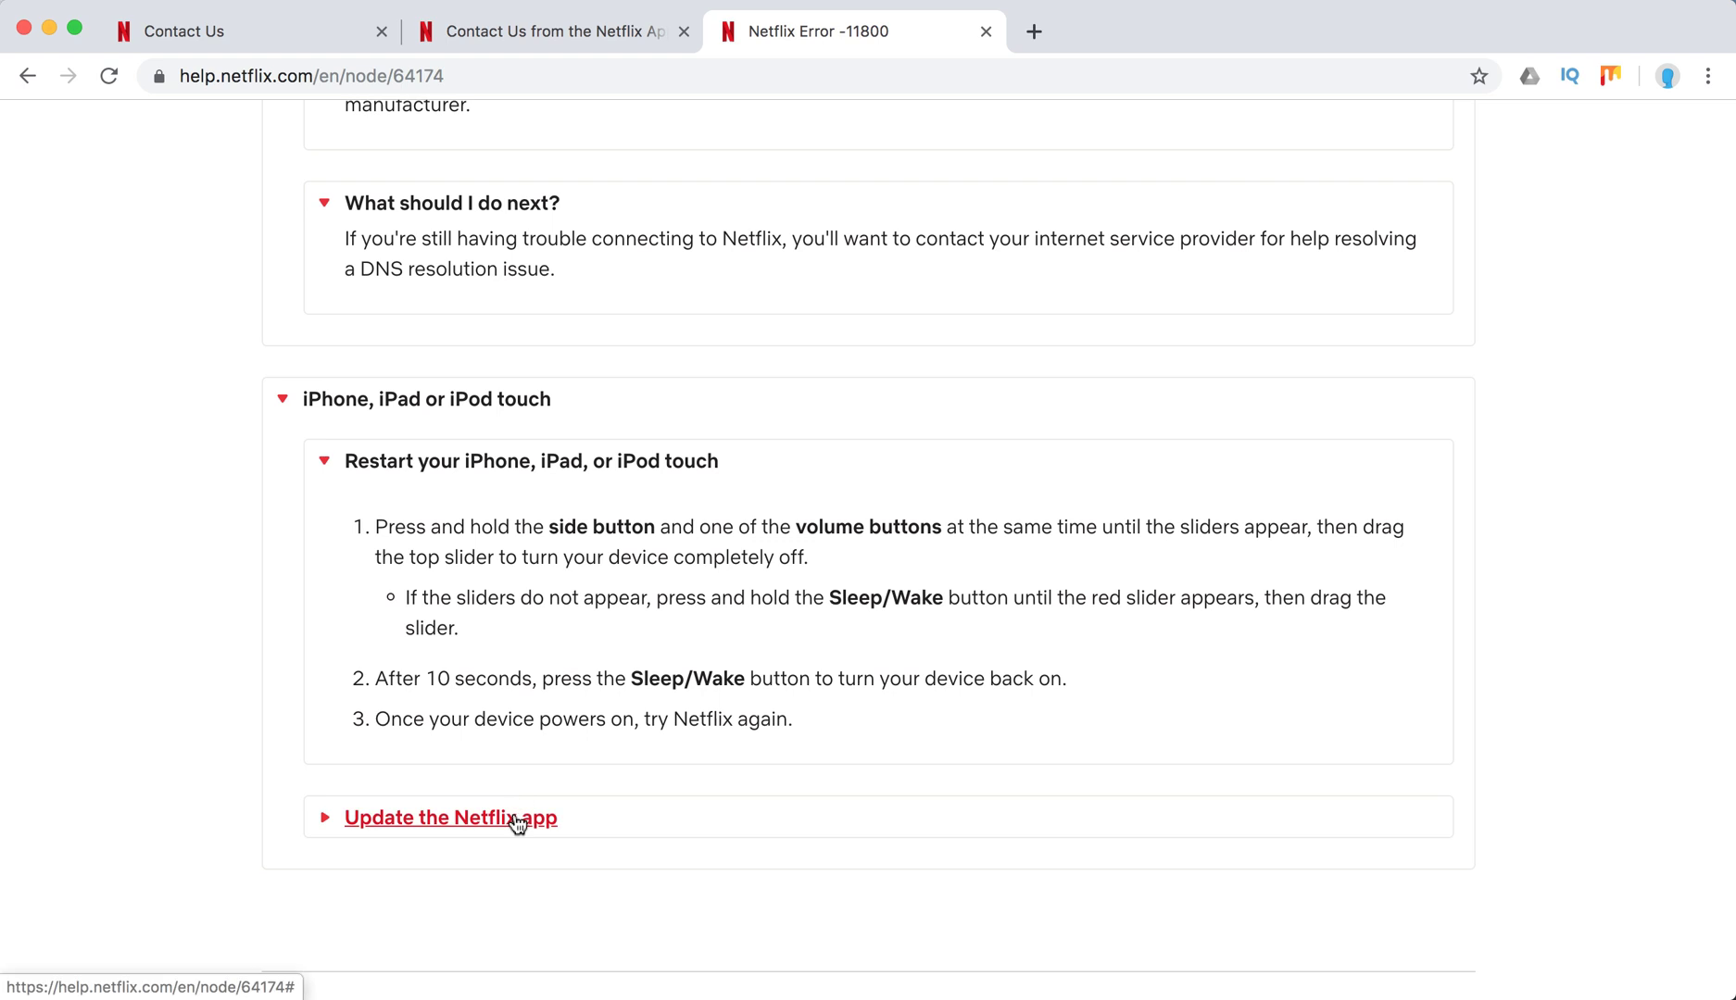
click(517, 819)
scroll(517, 820, down, 3)
scroll(516, 817, down, 2)
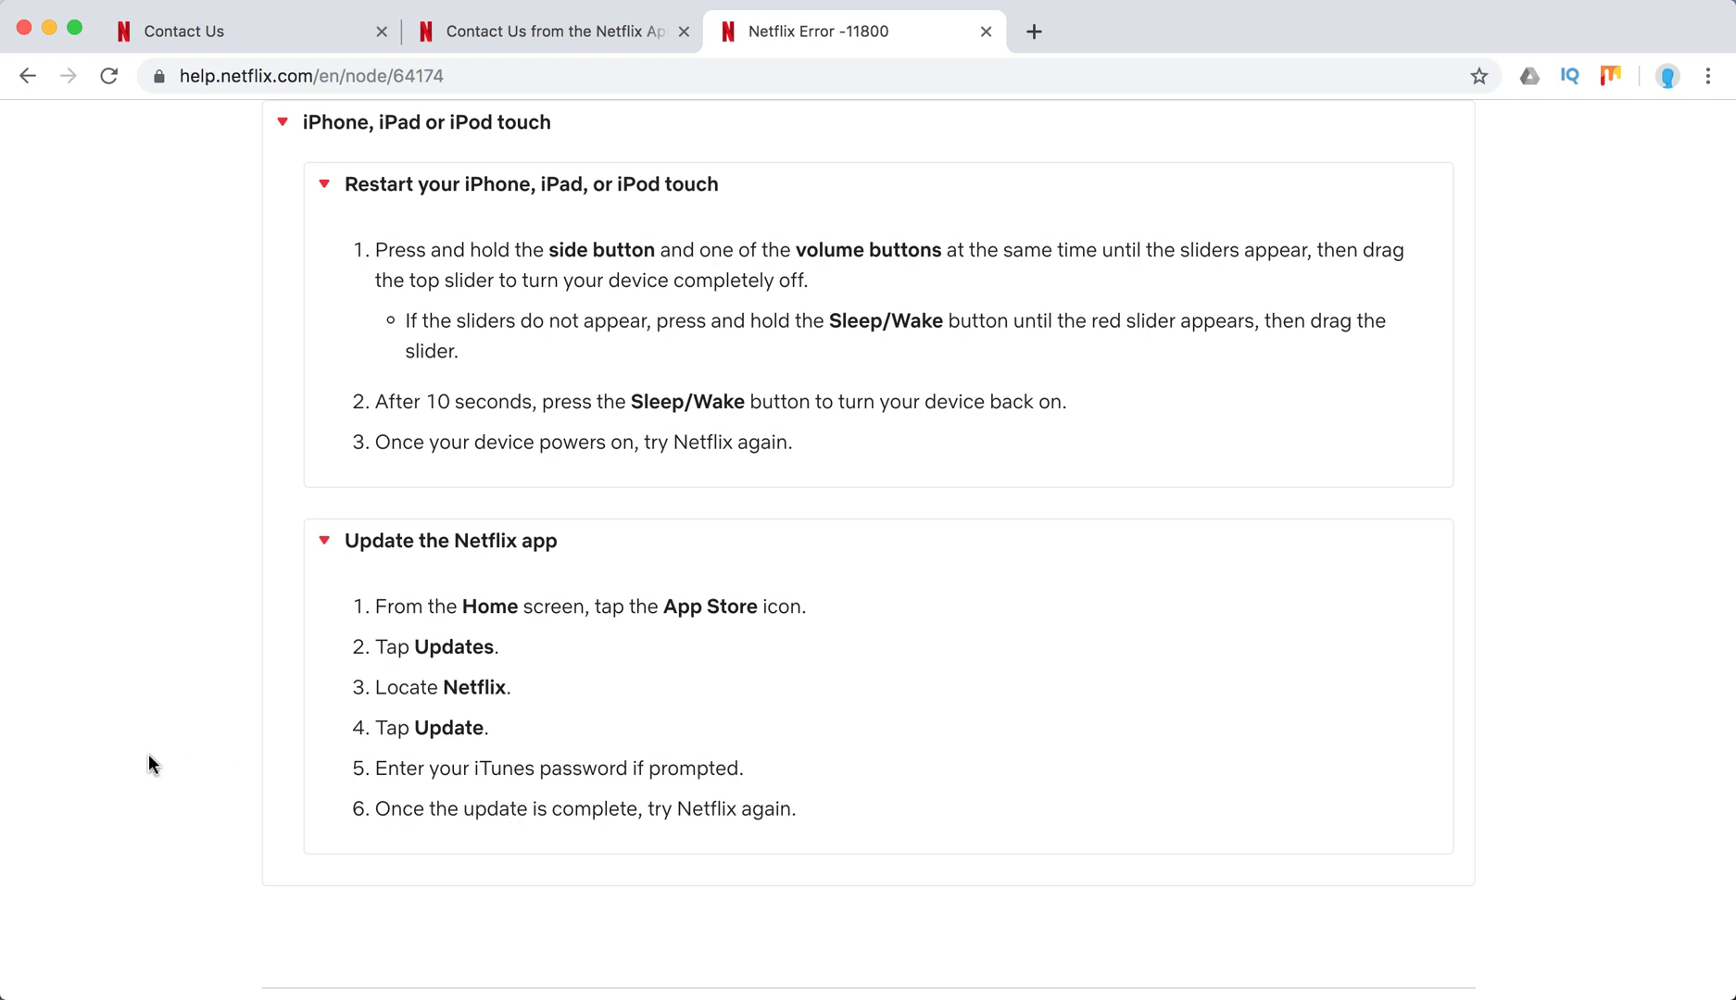
scroll(146, 754, down, 5)
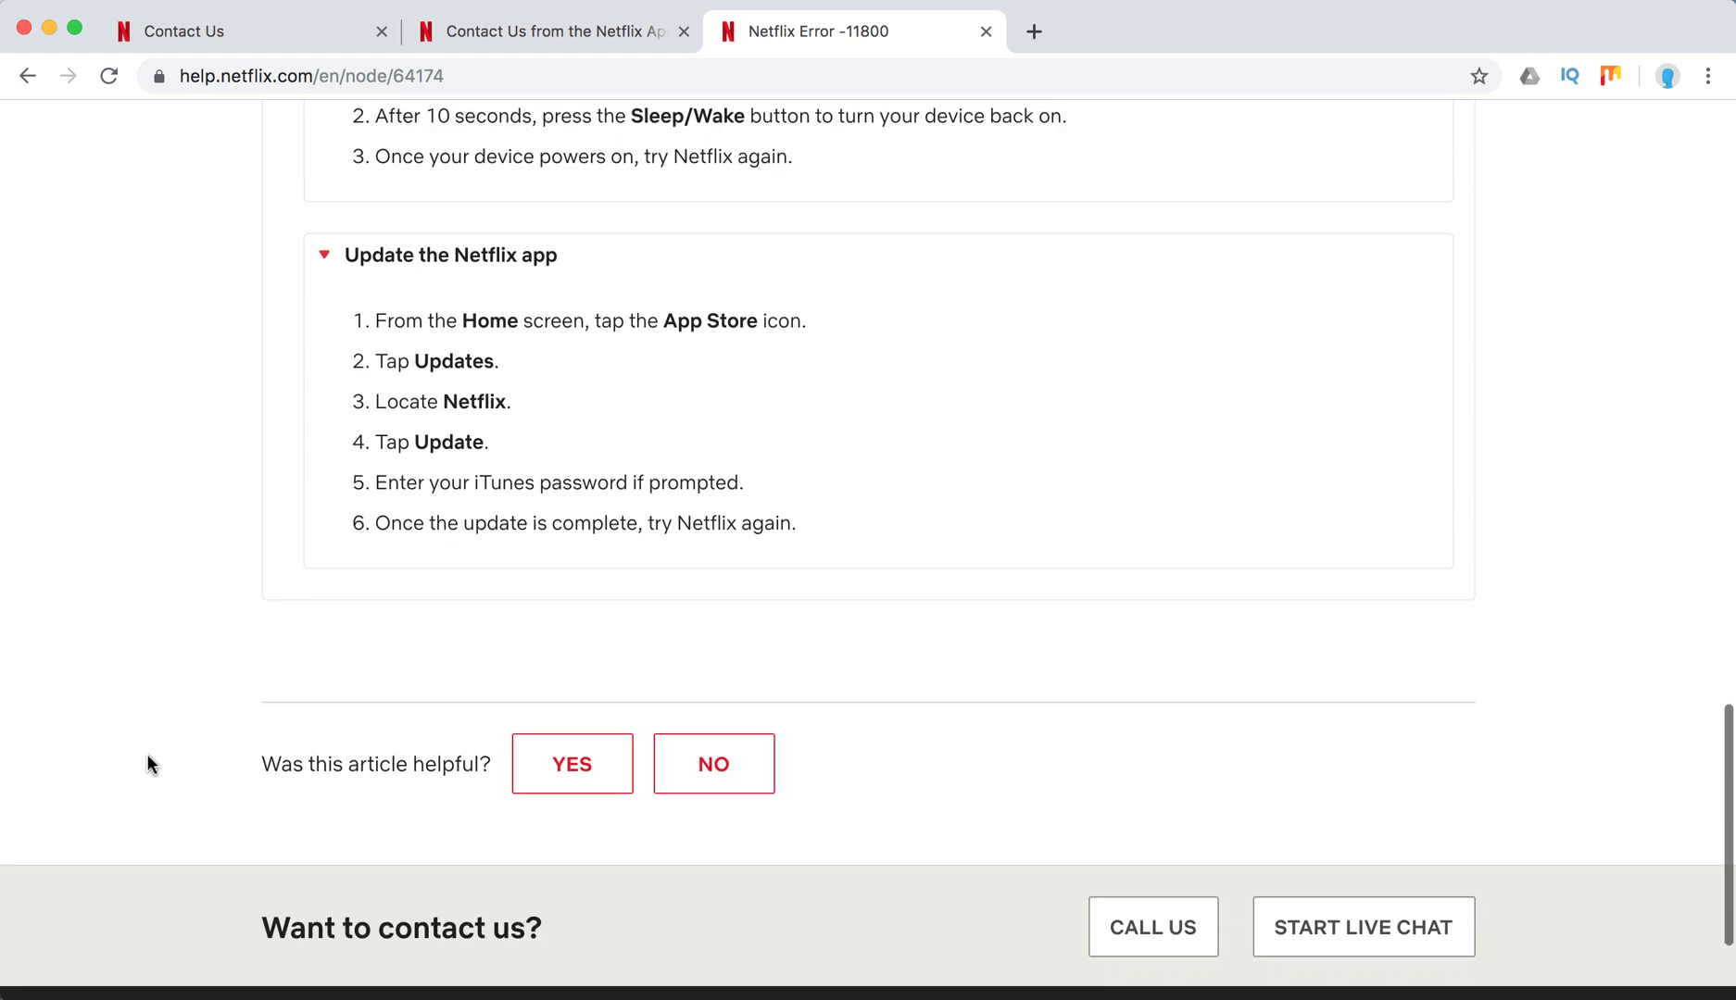
scroll(146, 764, up, 3)
scroll(146, 764, down, 4)
scroll(146, 764, up, 1)
scroll(146, 764, up, 3)
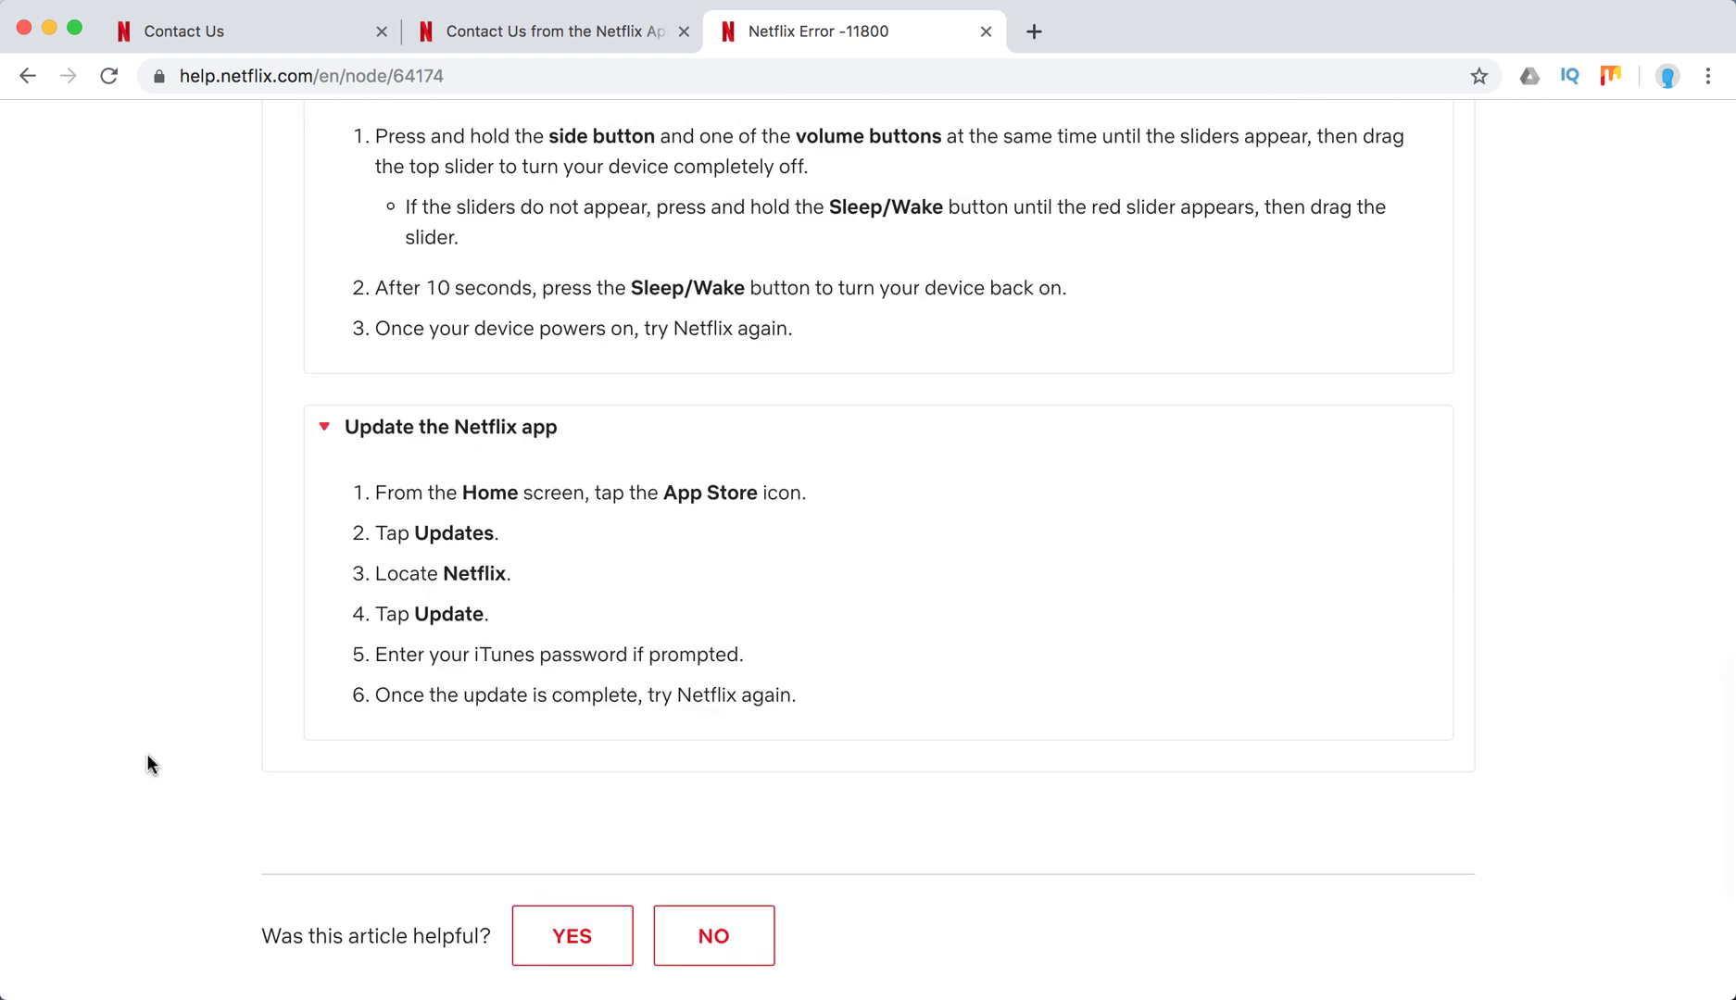
scroll(147, 764, up, 5)
scroll(146, 764, up, 10)
scroll(146, 764, up, 3)
scroll(147, 764, down, 2)
scroll(146, 764, down, 15)
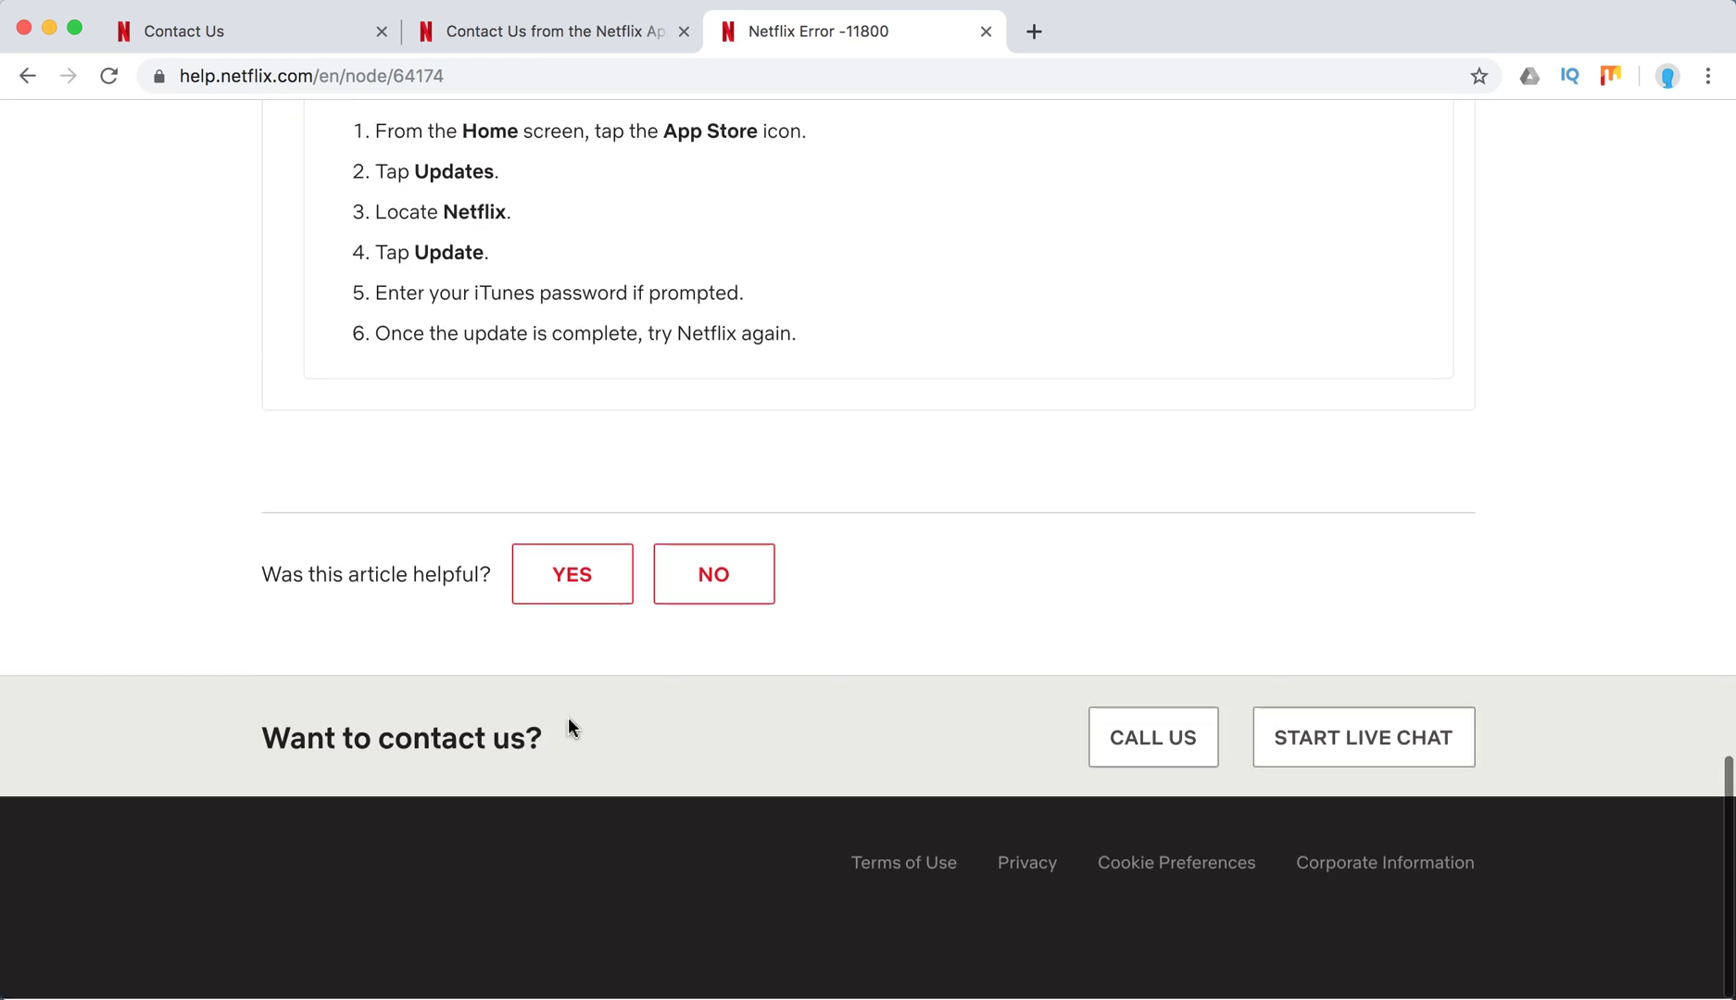
- Switch to the 'Contact Us' tab showing the Contact Customer Service page
click(213, 47)
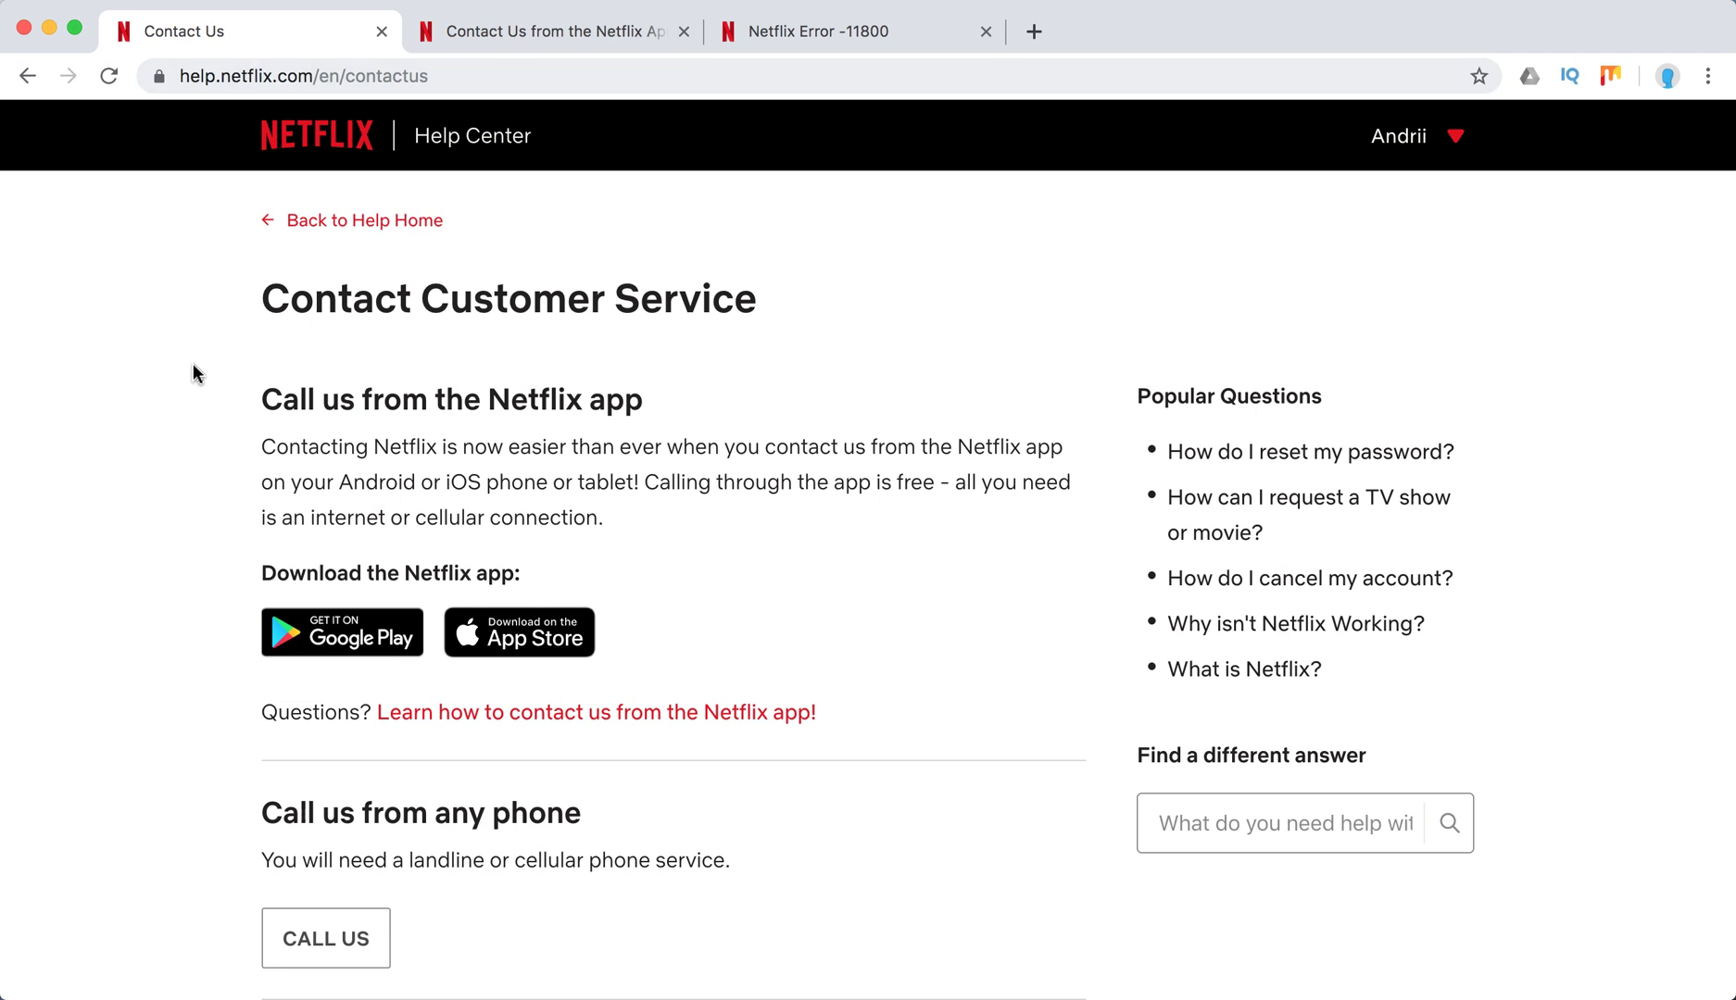
scroll(193, 363, down, 3)
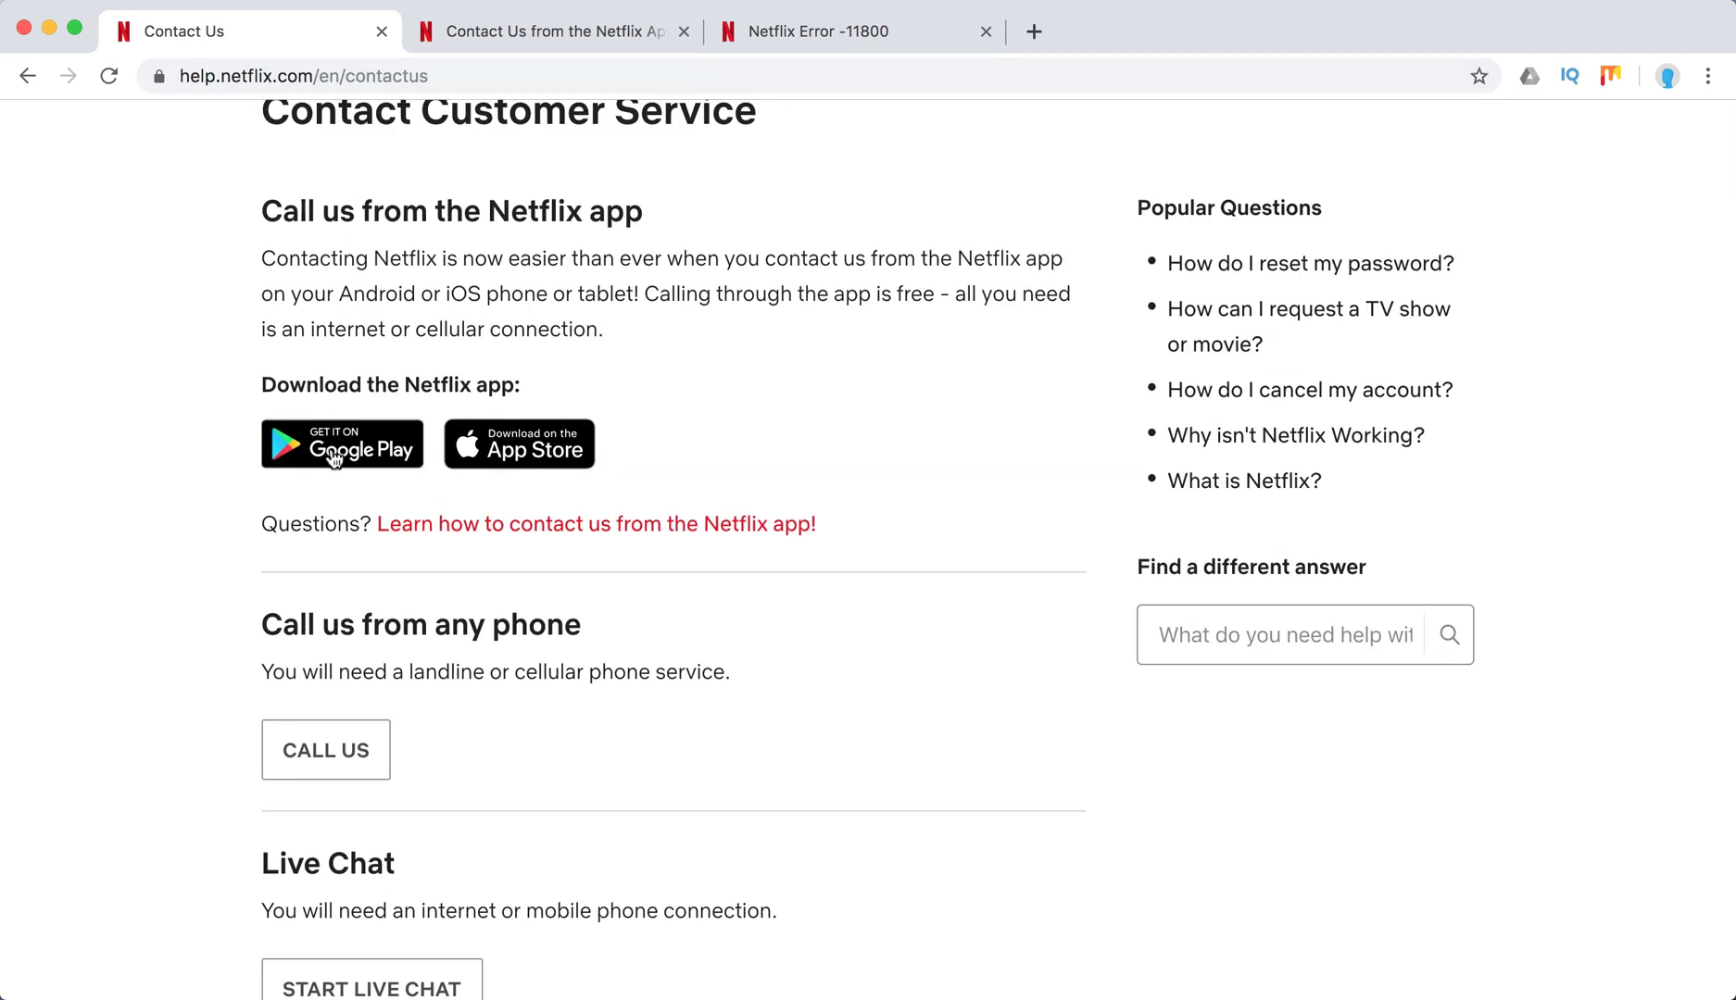